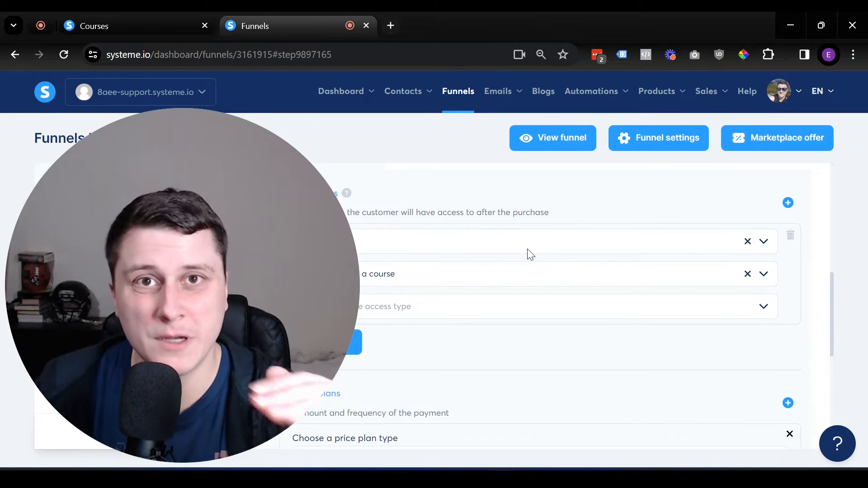
mouse_move(189, 326)
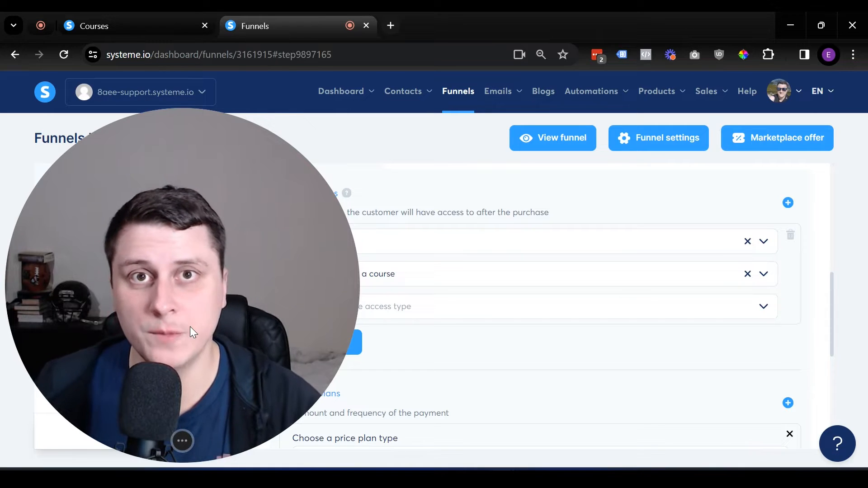
left_click_drag(224, 297, 708, 291)
left_click(685, 441)
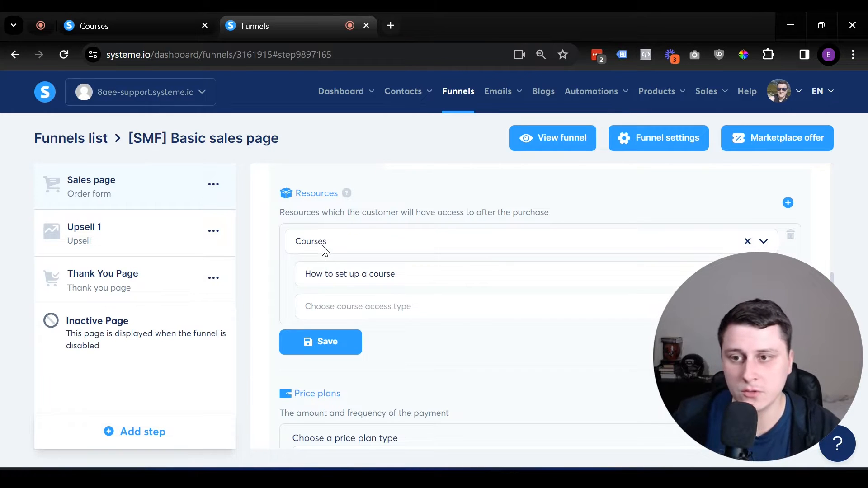
Step: Check which access types are offered for the "How to set up a course" resource, without choosing one
left_click(403, 308)
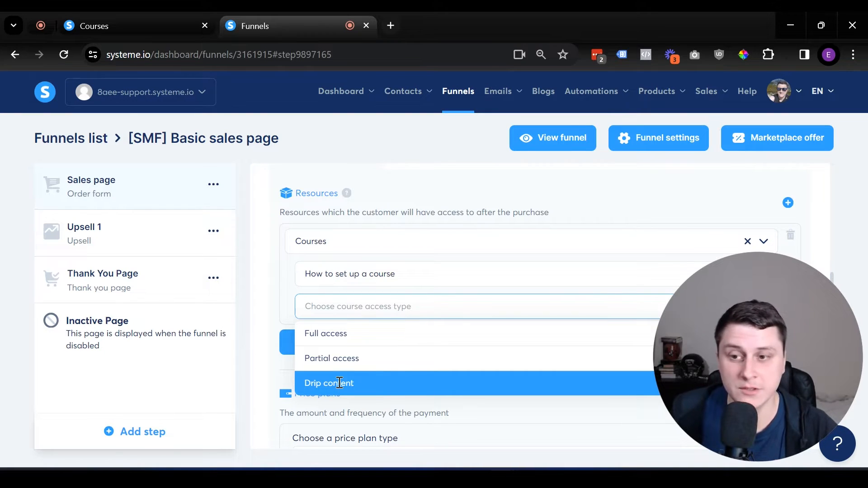
left_click(278, 387)
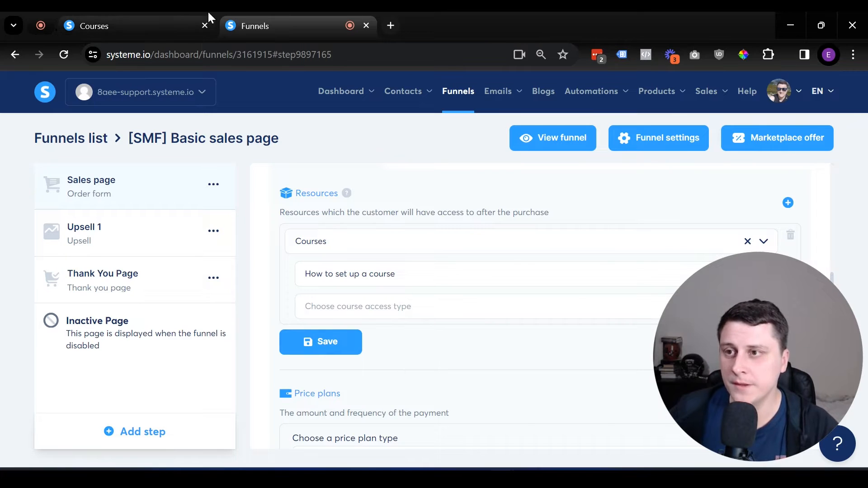
Step: Review the curriculum of the "How to set up a course" course, examining its weekly modules, bonus content and lecture access timing
left_click(172, 22)
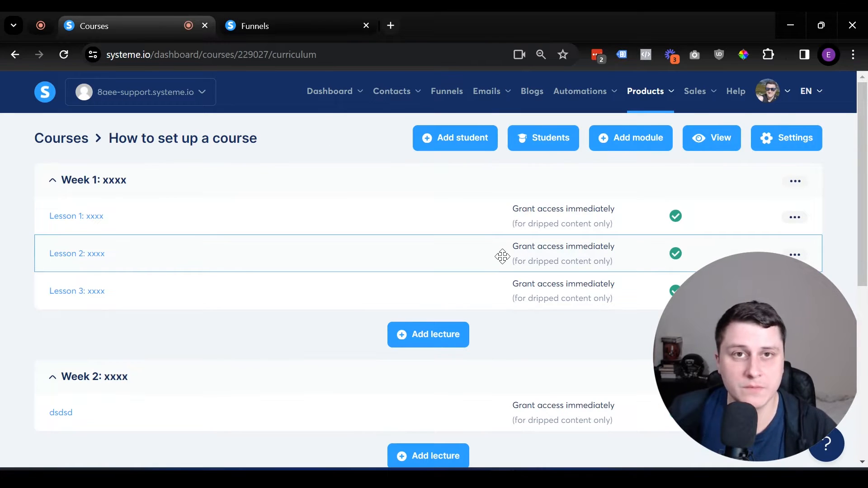
left_click(657, 97)
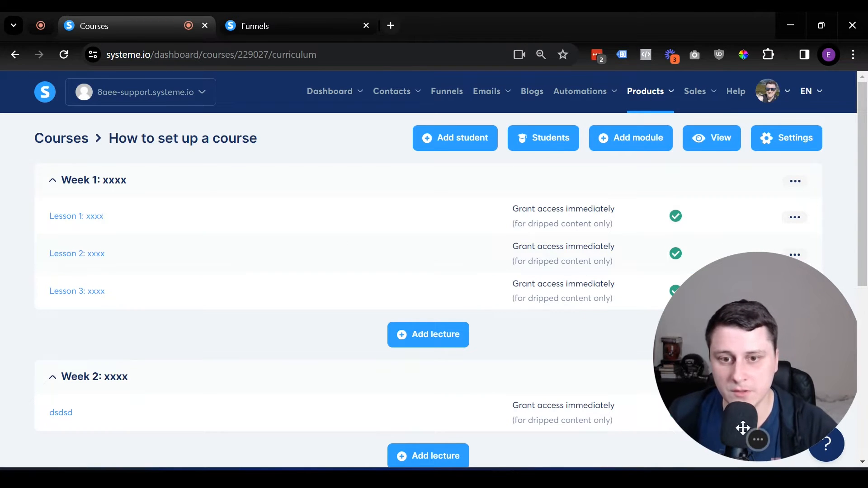
left_click(755, 443)
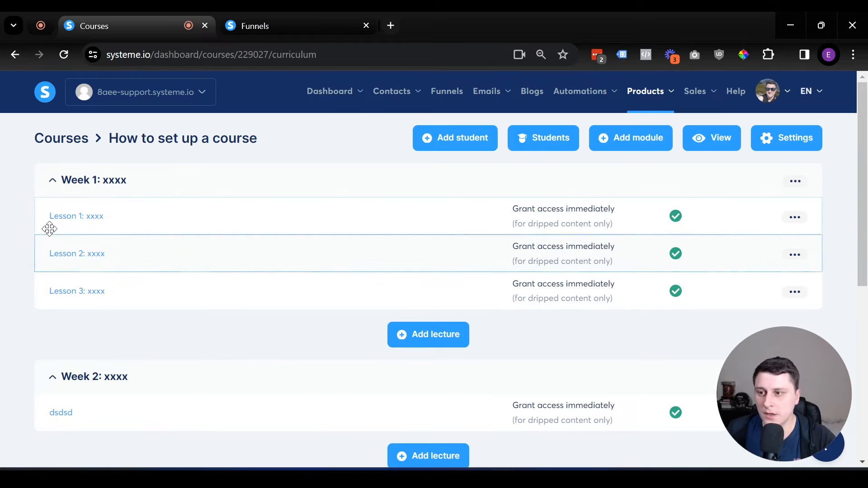
scroll(18, 219, "down", 2)
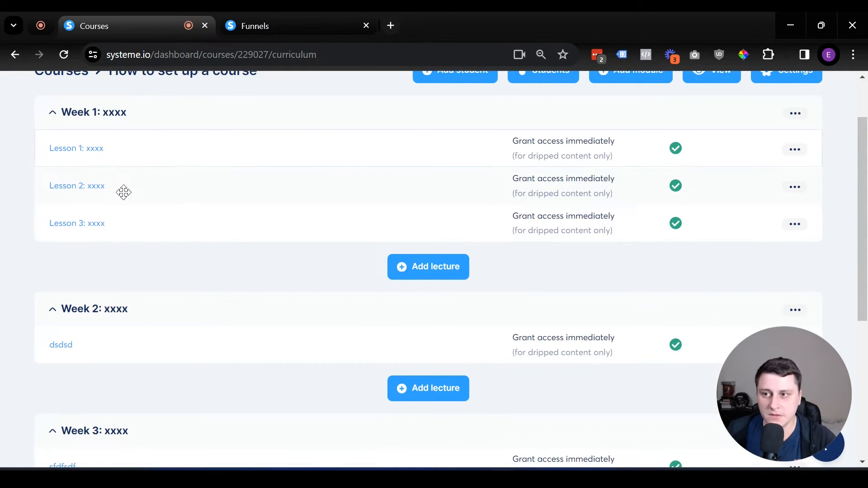
scroll(132, 219, "down", 6)
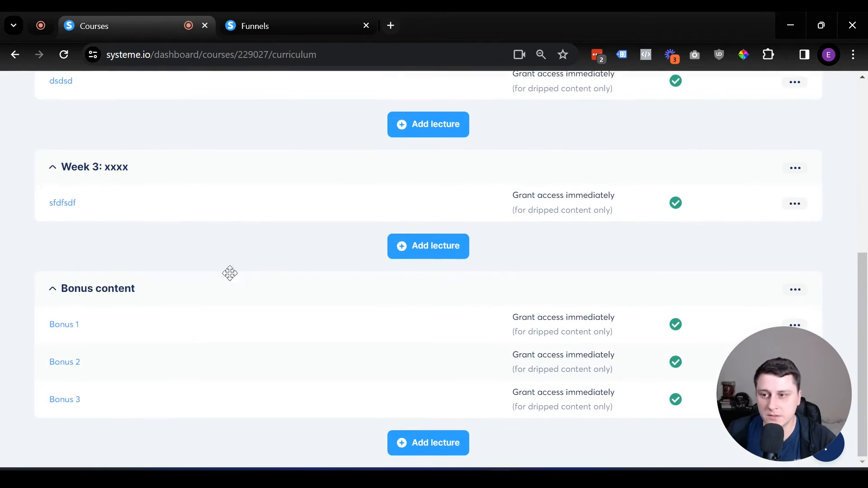
scroll(304, 292, "up", 8)
scroll(163, 276, "down", 5)
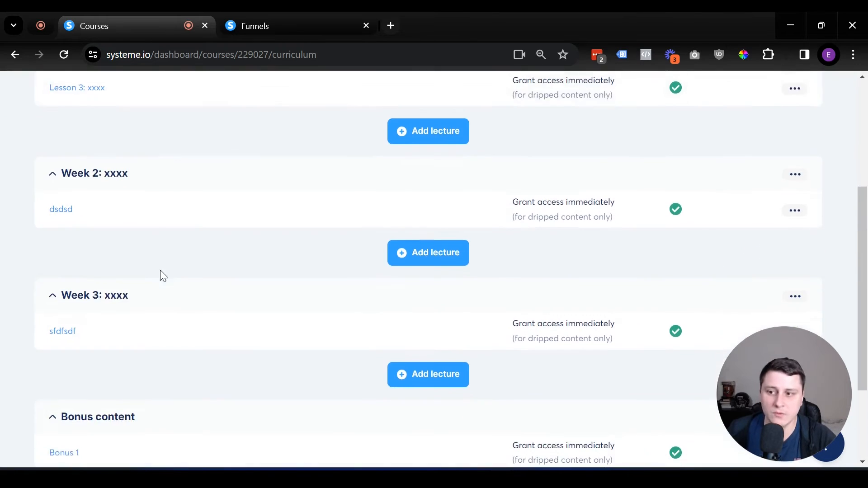
scroll(163, 276, "down", 3)
scroll(179, 312, "up", 8)
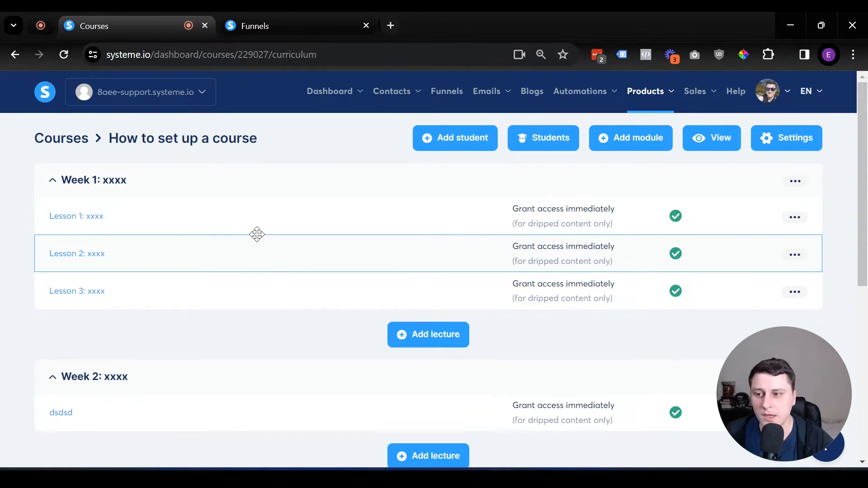
scroll(209, 296, "down", 3)
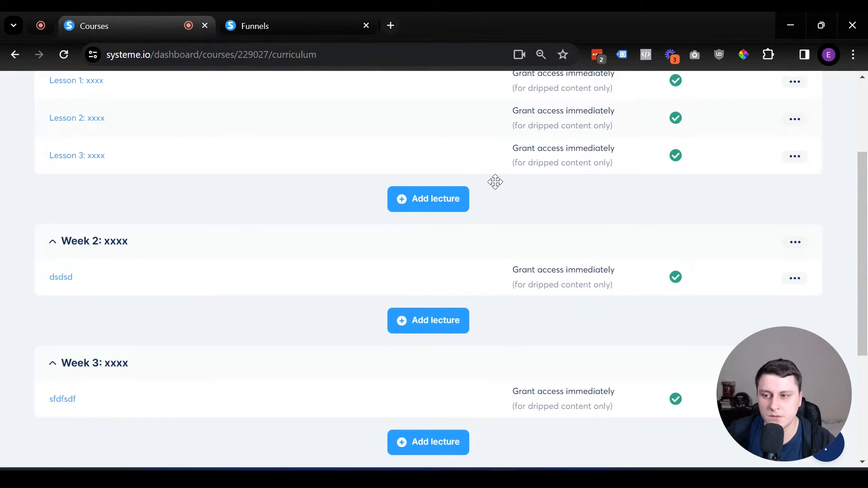
scroll(197, 195, "up", 3)
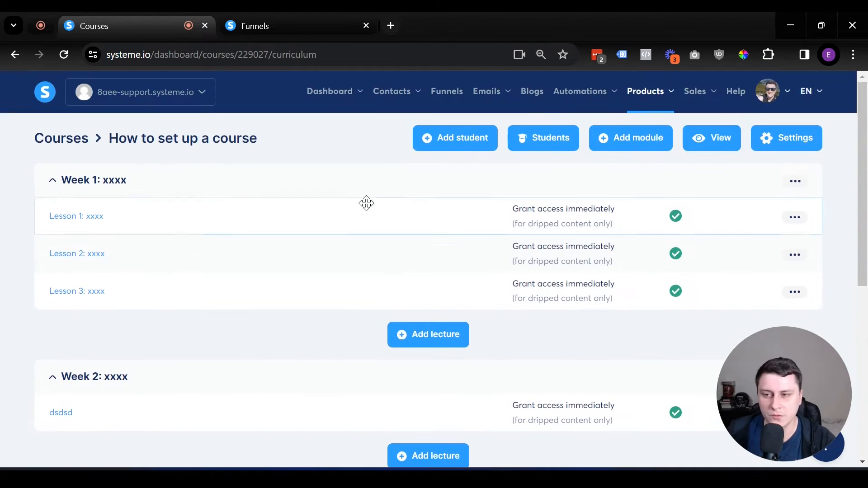
scroll(364, 229, "down", 7)
scroll(434, 341, "up", 6)
scroll(445, 341, "up", 2)
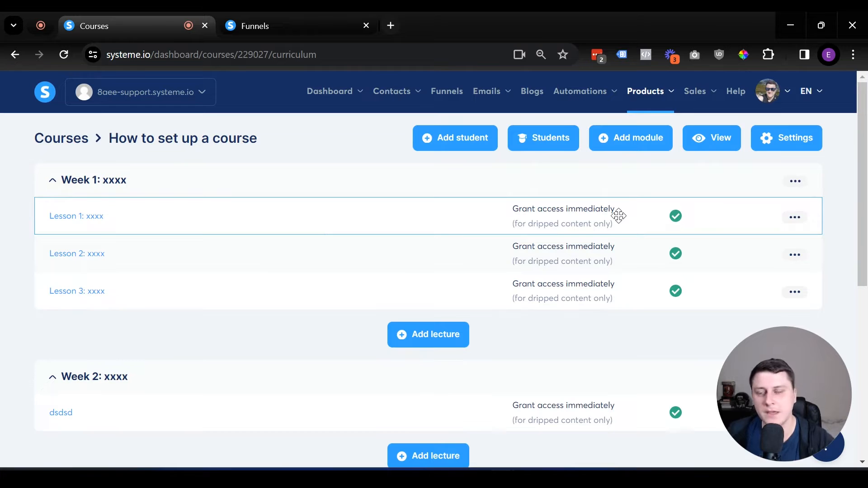
Step: Set the drip access delay of the "dsdsd" lecture in Week 2 to 7 days and save it
scroll(591, 215, "down", 2)
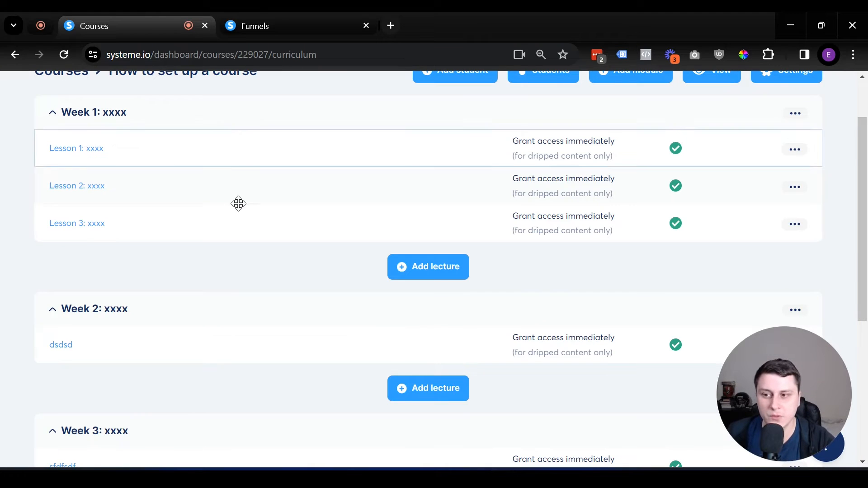
scroll(239, 204, "down", 3)
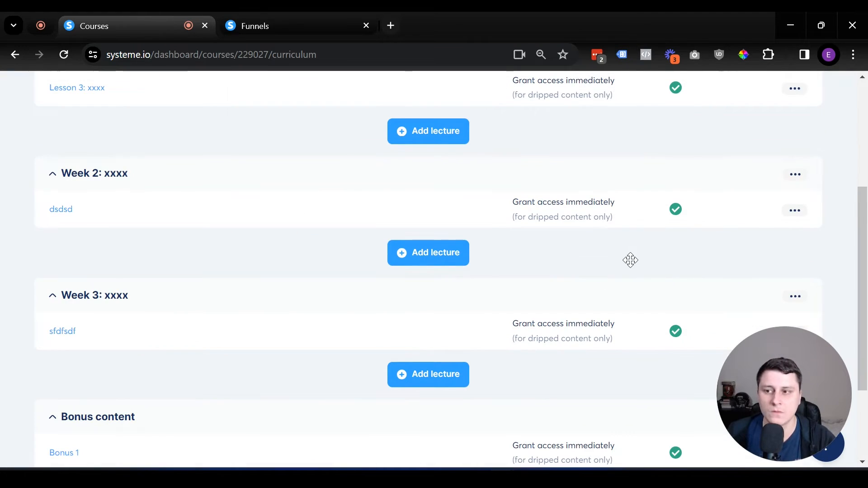
left_click(792, 211)
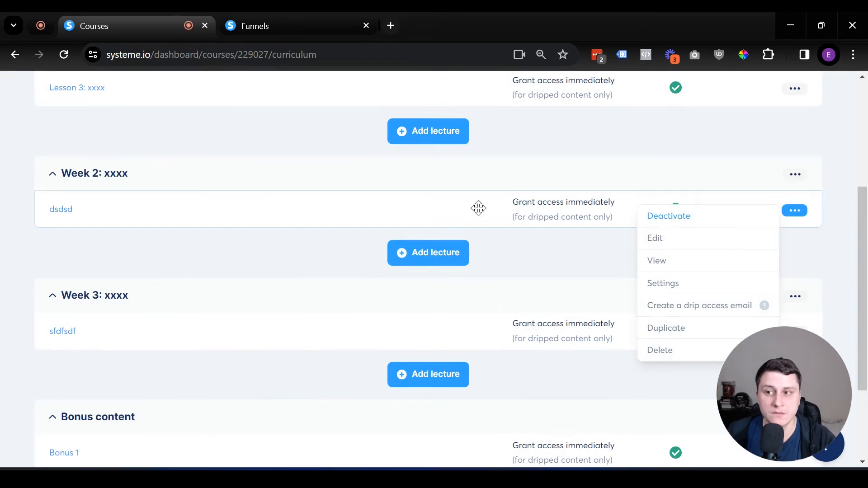
left_click(623, 203)
left_click(796, 211)
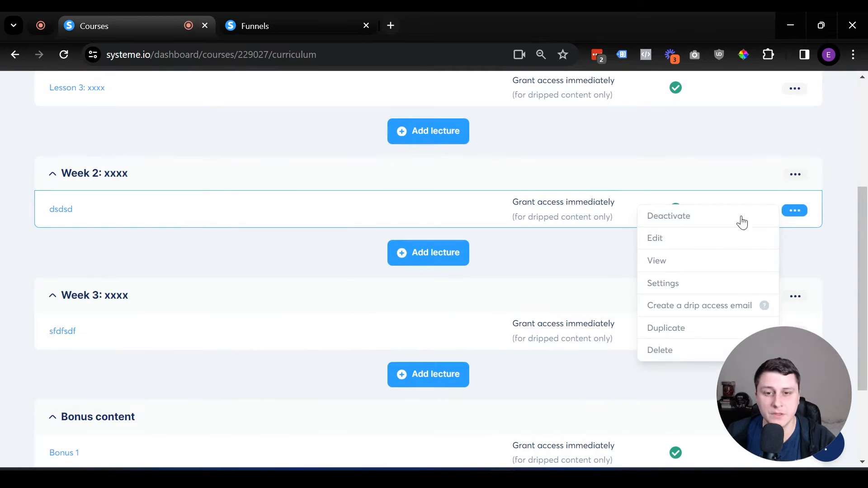
left_click(685, 284)
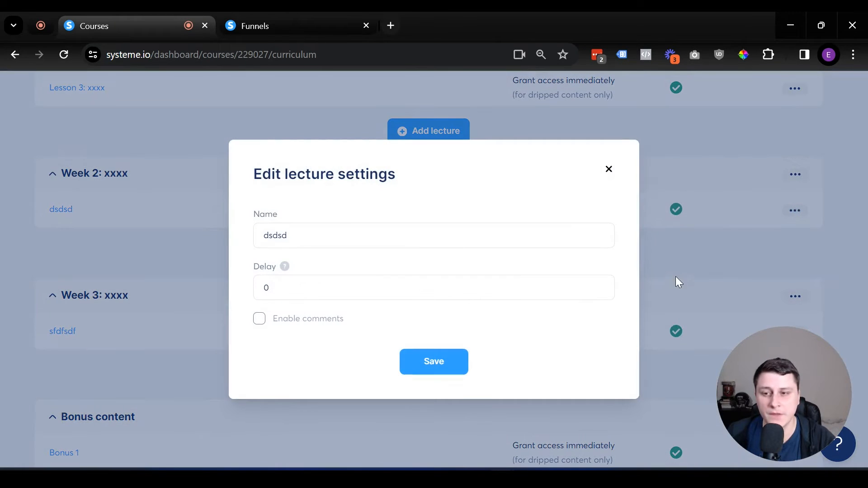
mouse_move(285, 268)
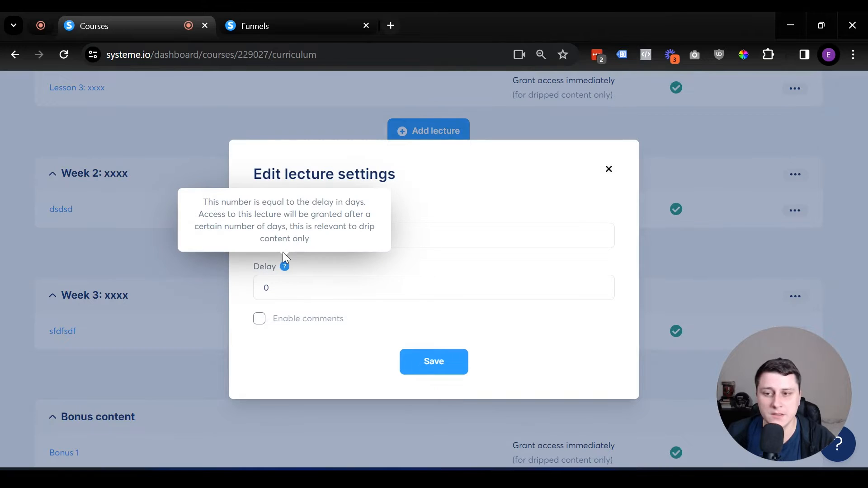
left_click_drag(312, 202, 366, 203)
left_click_drag(297, 287, 248, 289)
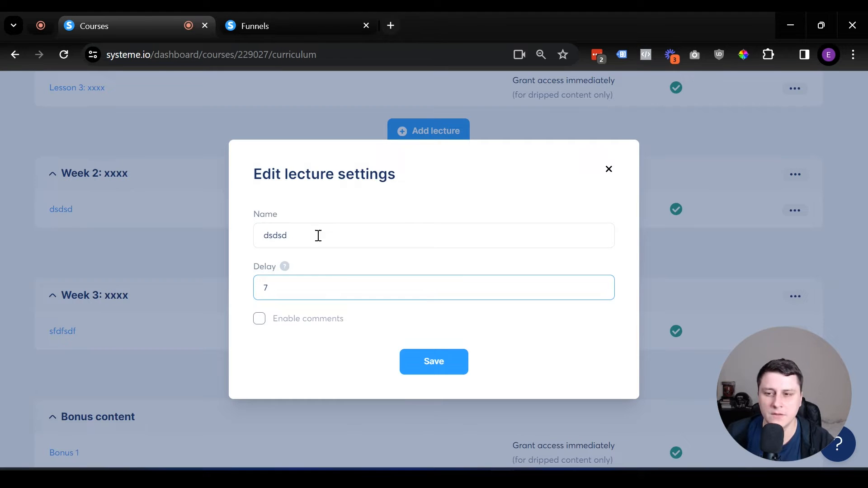
left_click(428, 363)
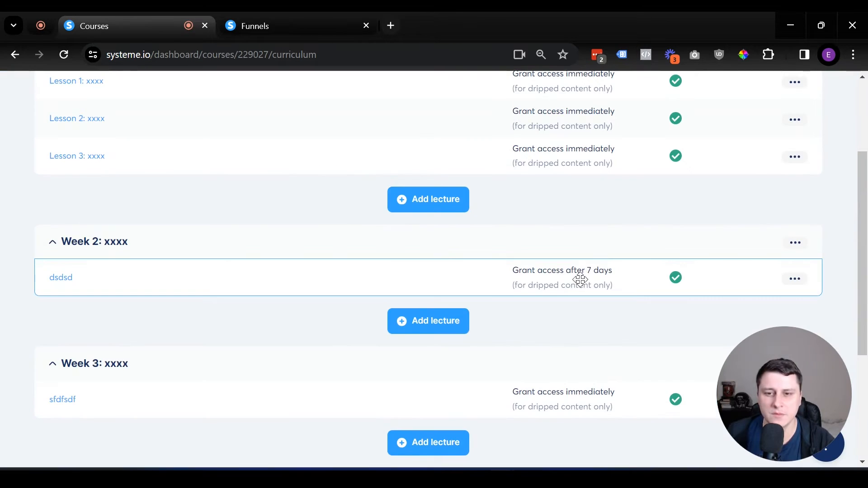
Step: Duplicate the "dsdsd" lecture in Week 2 and confirm making the copy
left_click_drag(591, 277, 567, 277)
scroll(569, 277, "up", 1)
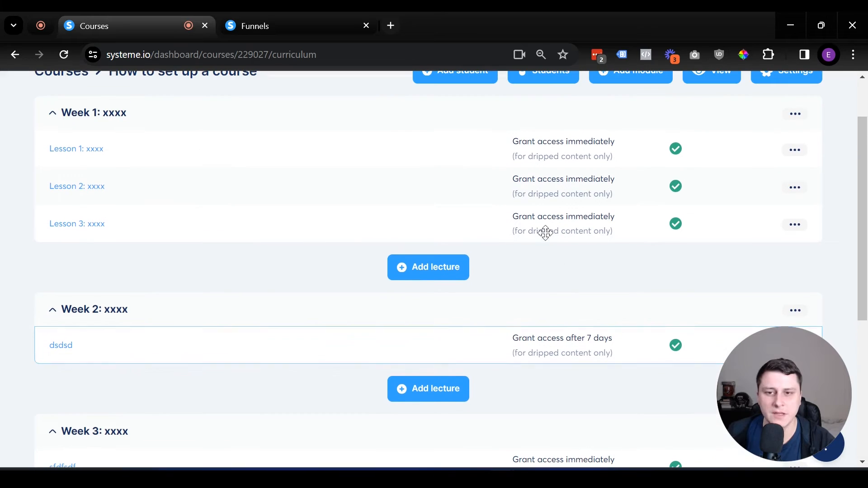
scroll(586, 228, "down", 2)
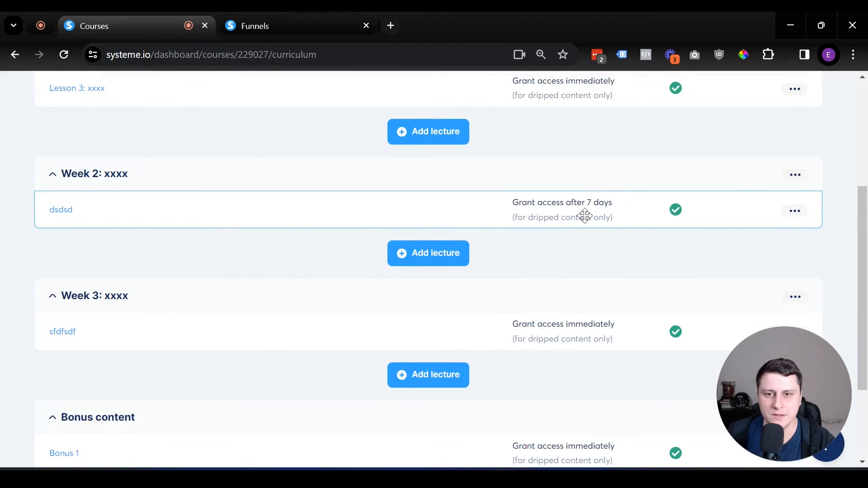
left_click(798, 216)
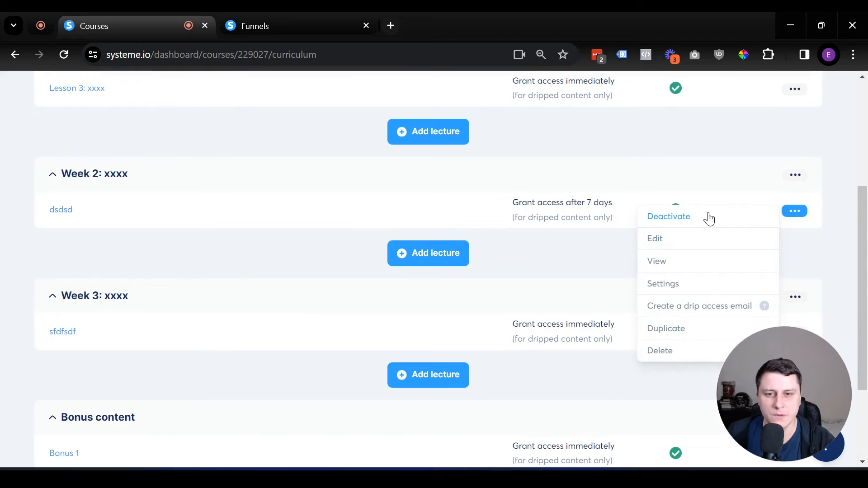
left_click(668, 329)
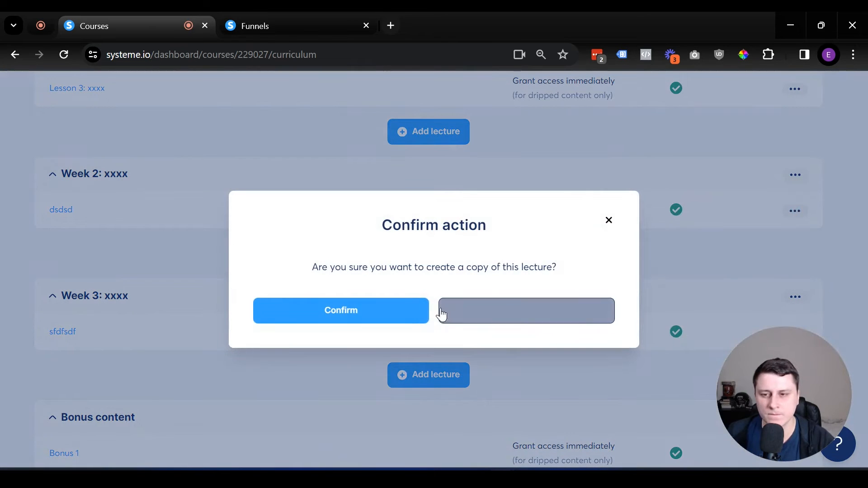
left_click(391, 319)
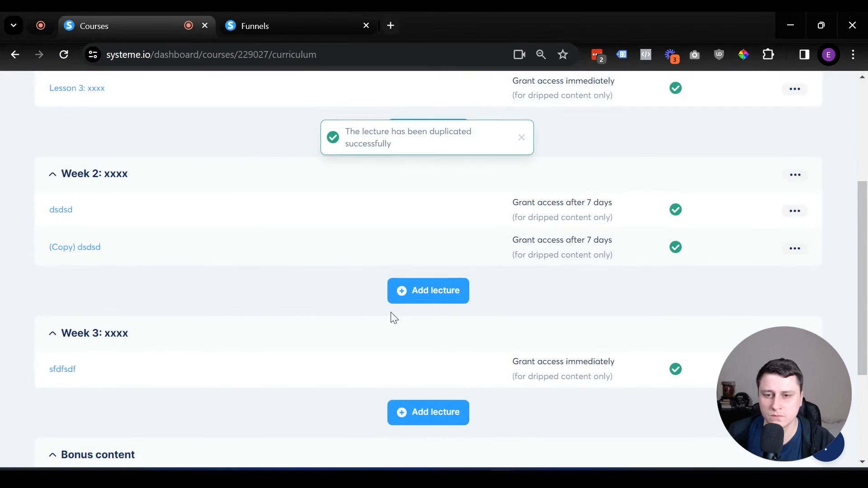
Step: Set the access delay of the duplicated "dsdsd" lecture in Week 2 to 0 days and save it
scroll(393, 318, "up", 4)
scroll(478, 358, "down", 1)
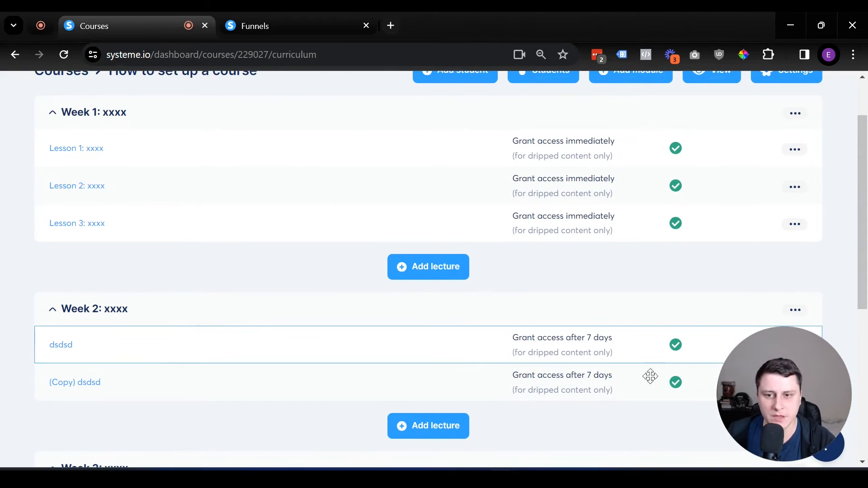
scroll(616, 382, "down", 1)
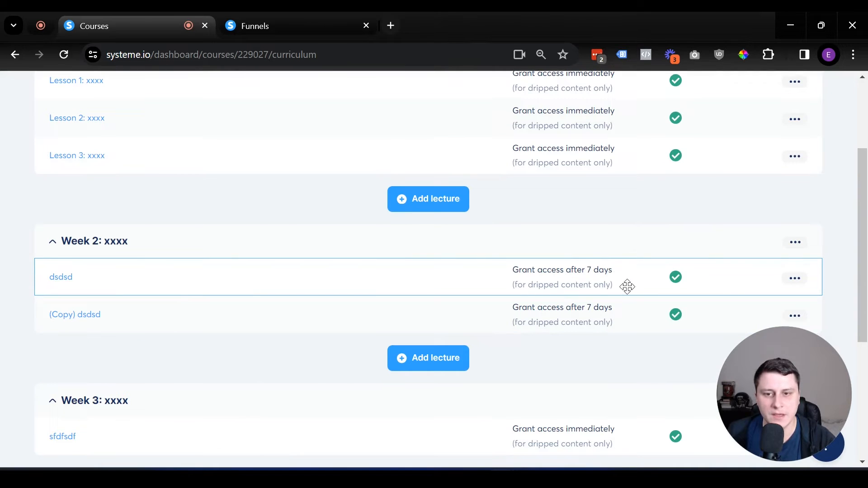
scroll(609, 315, "down", 1)
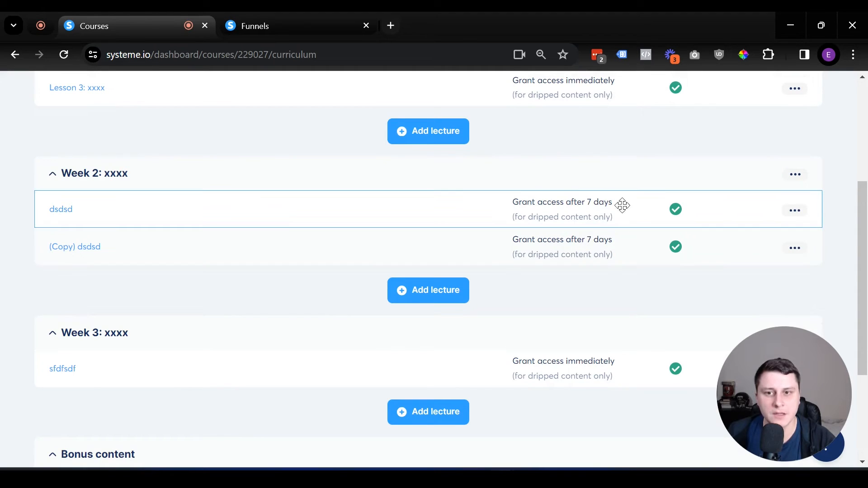
scroll(587, 208, "up", 1)
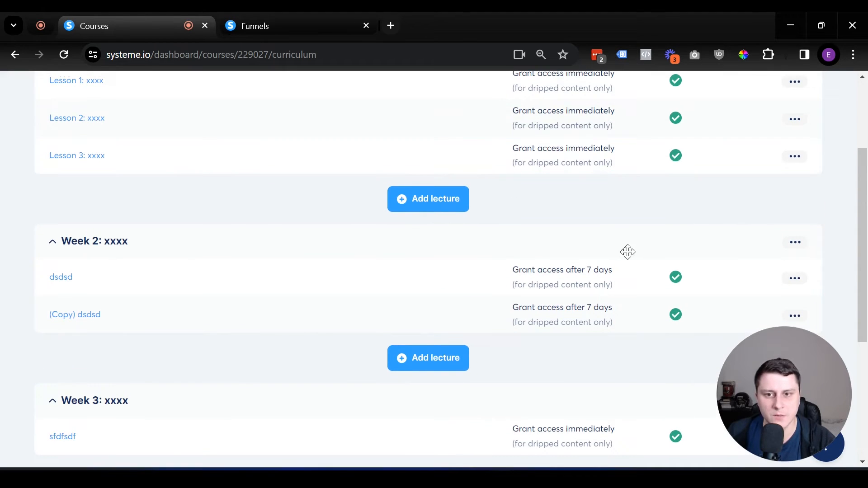
scroll(624, 267, "down", 1)
left_click(794, 249)
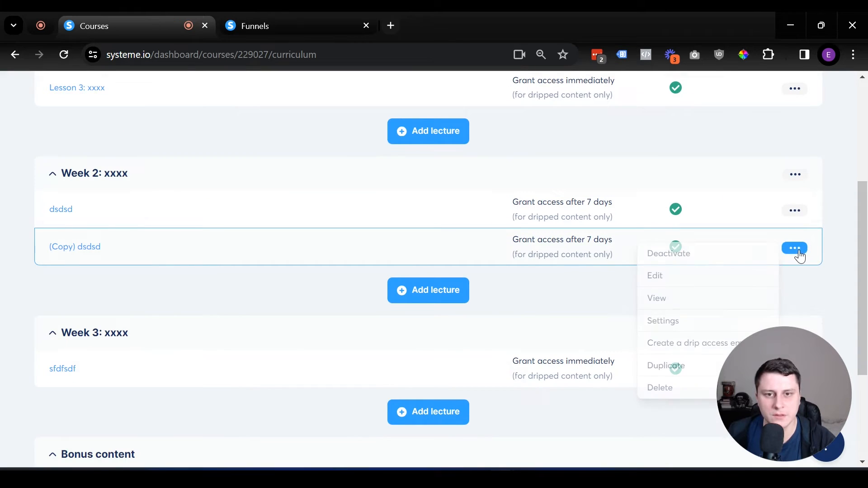
left_click(672, 323)
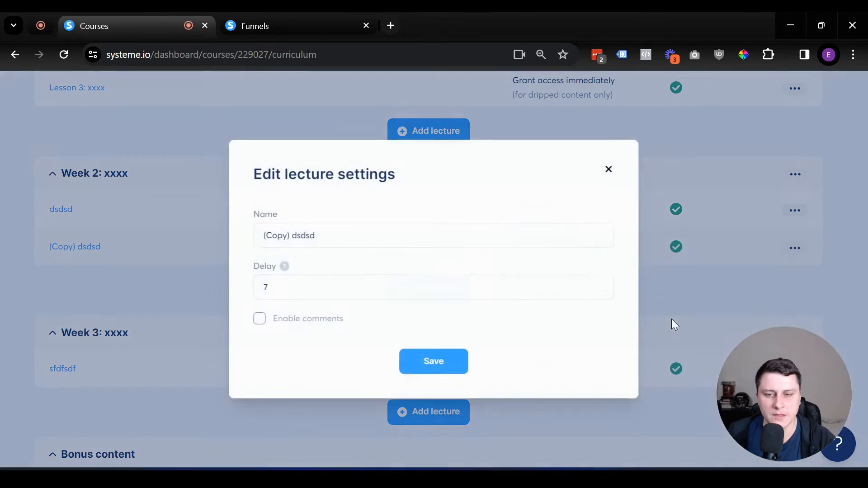
left_click_drag(331, 287, 194, 294)
type("0")
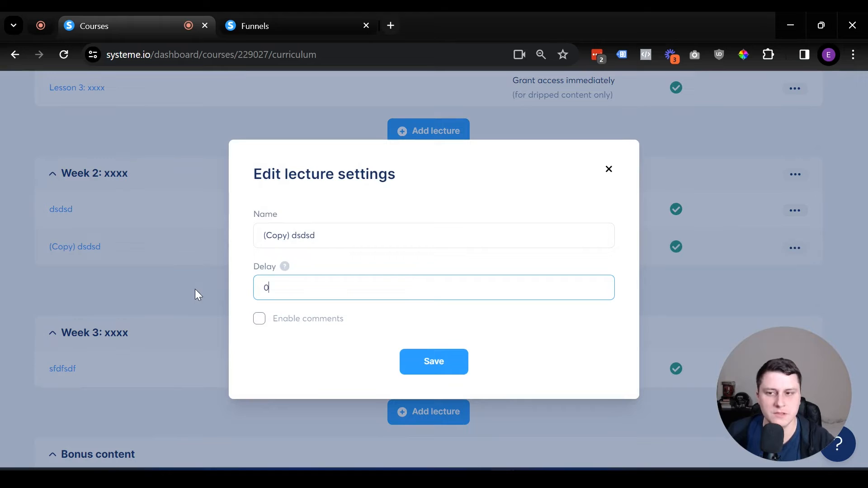
left_click(430, 369)
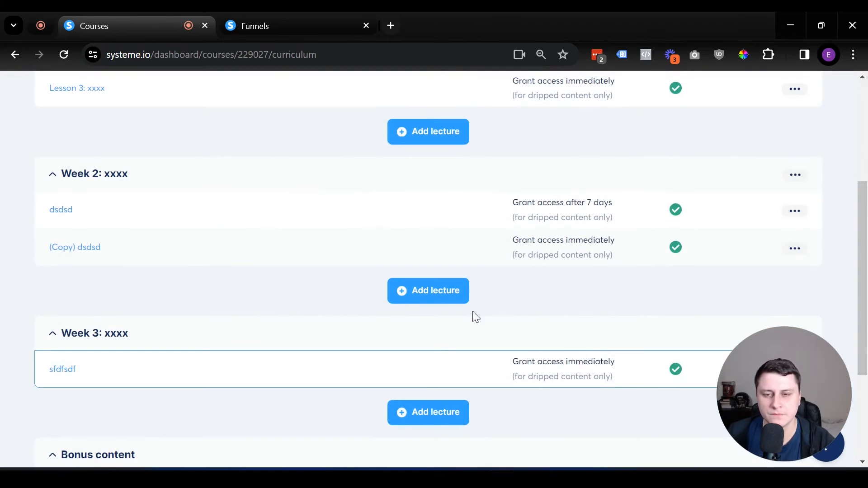
Step: Set the drip access delay of the "sfdfsdf" lecture in Week 3 to 7 days and save it
scroll(521, 277, "up", 5)
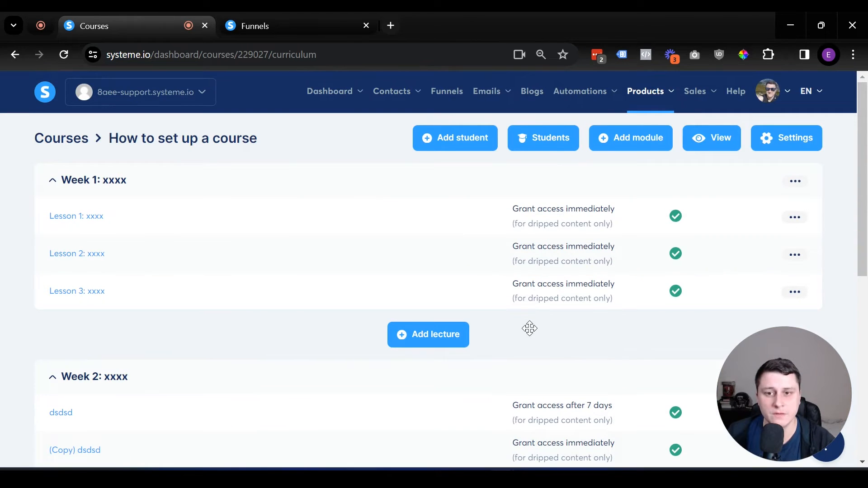
scroll(530, 329, "down", 4)
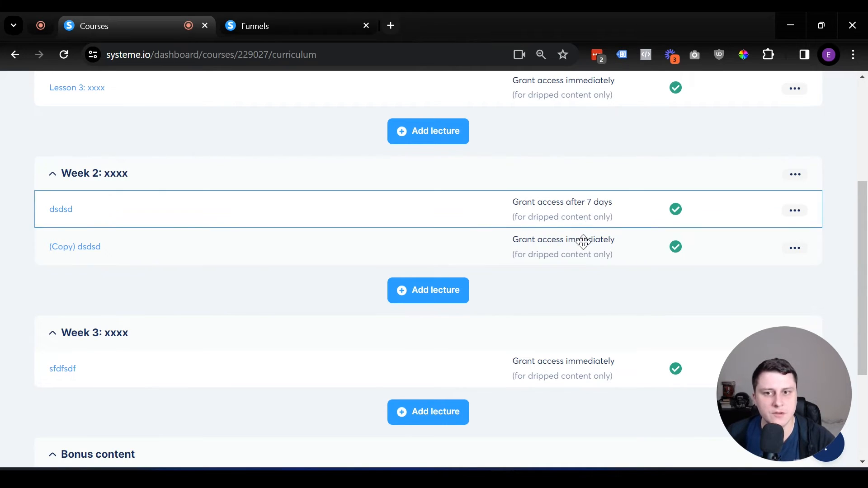
scroll(583, 214, "down", 3)
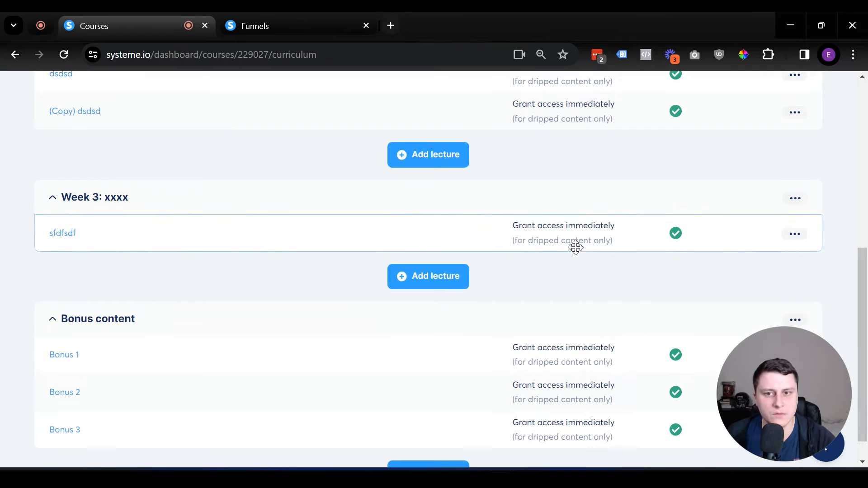
scroll(591, 244, "up", 4)
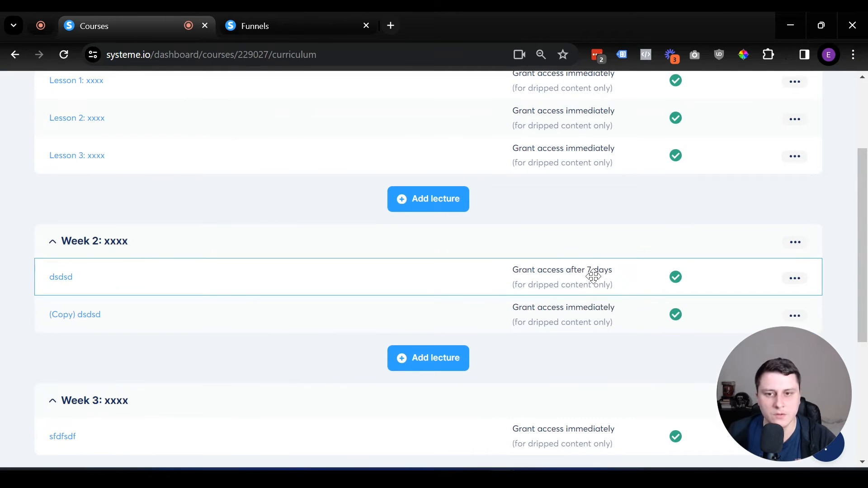
scroll(590, 271, "up", 2)
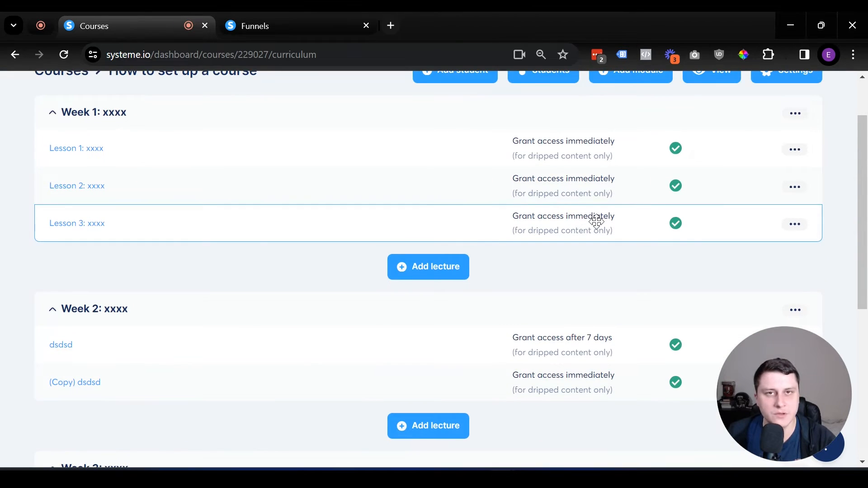
scroll(596, 220, "down", 1)
scroll(596, 221, "down", 5)
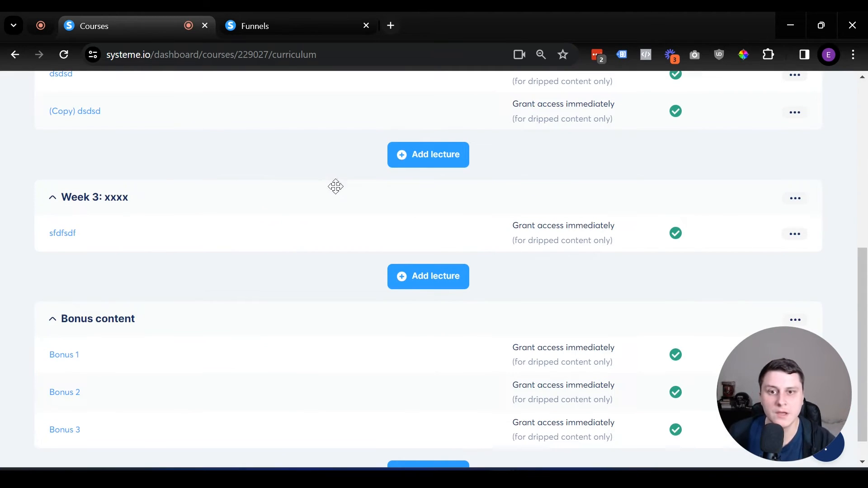
left_click(795, 234)
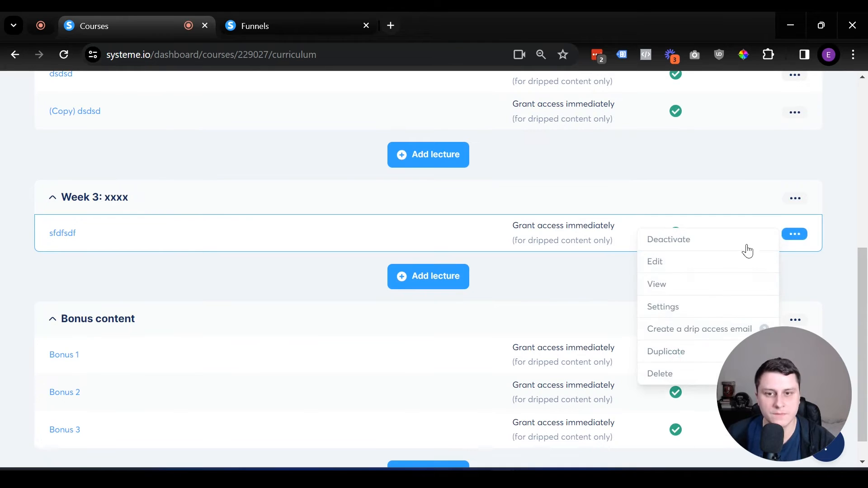
left_click(663, 307)
double_click(266, 288)
type("7")
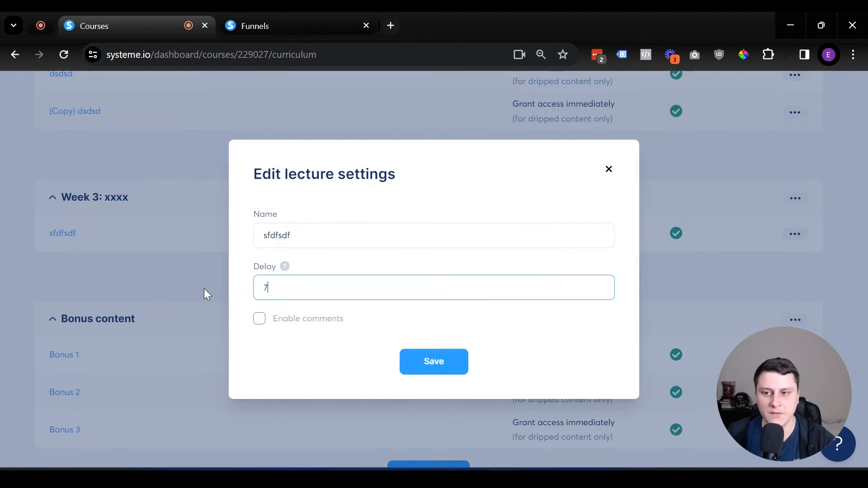
left_click(436, 371)
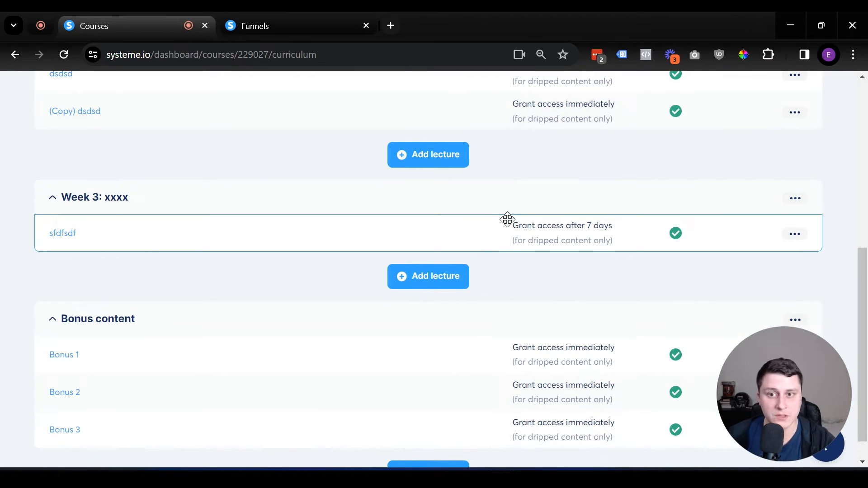
Step: Review the access timing of the lectures across Weeks 1 to 3 and the bonus content in the course curriculum
scroll(610, 378, "up", 4)
scroll(640, 368, "down", 1)
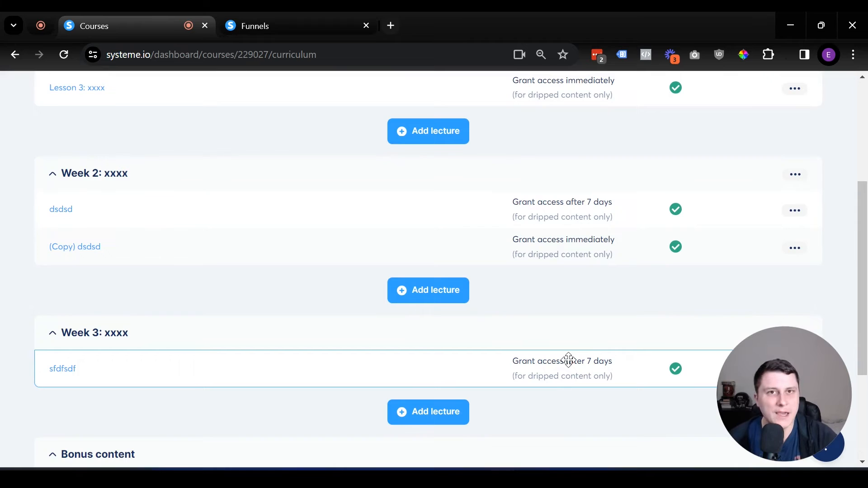
scroll(569, 360, "up", 5)
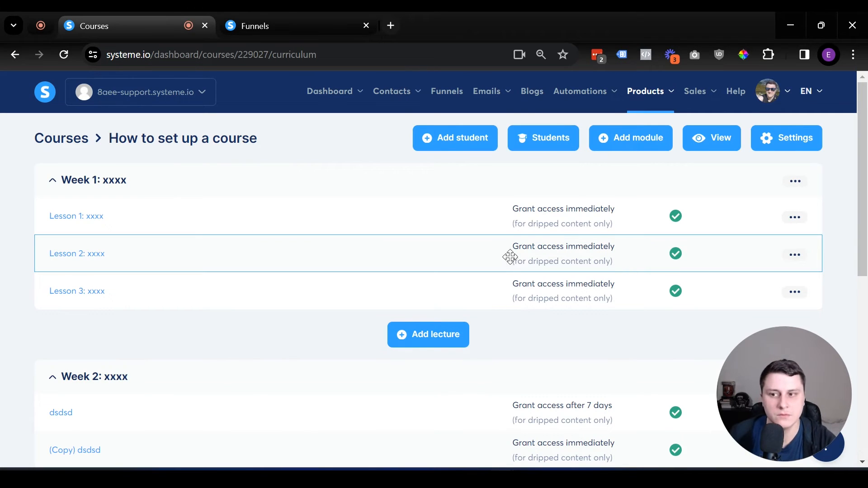
scroll(509, 253, "down", 4)
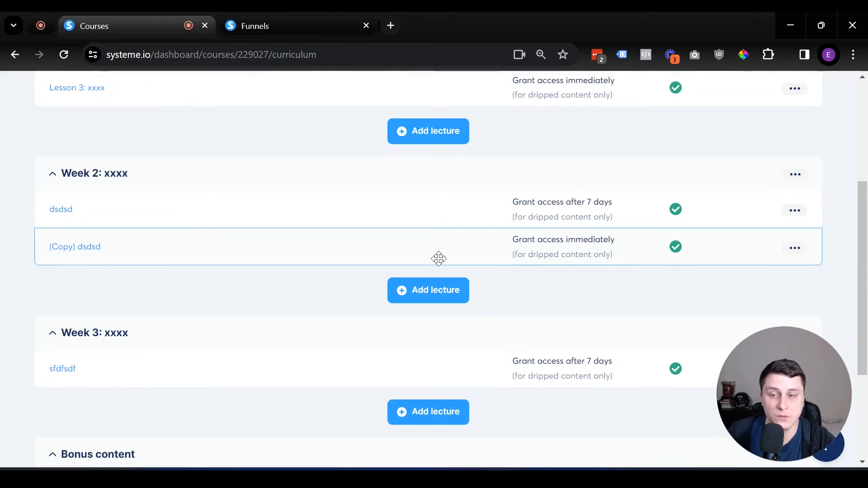
scroll(439, 259, "down", 3)
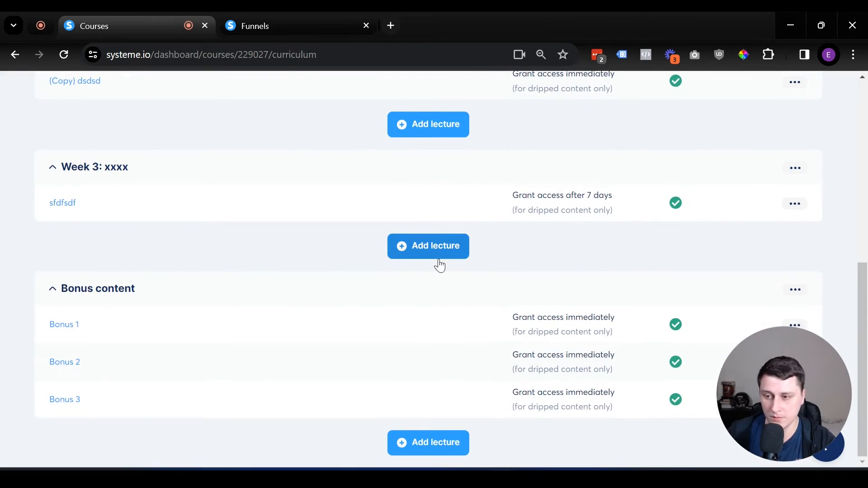
scroll(439, 264, "up", 8)
scroll(437, 259, "down", 7)
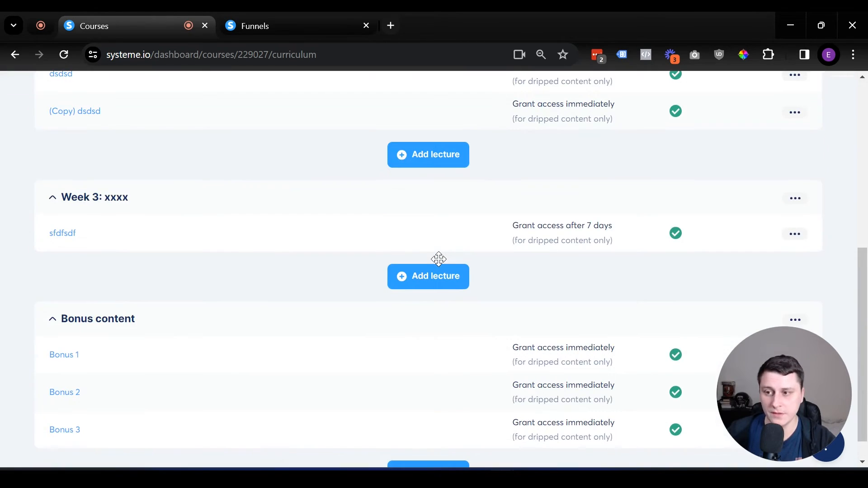
scroll(439, 258, "up", 5)
scroll(438, 258, "down", 1)
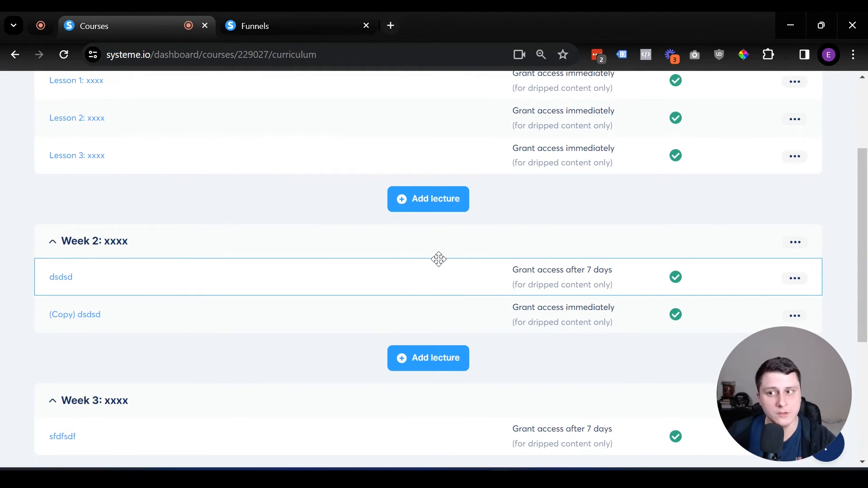
scroll(468, 213, "down", 1)
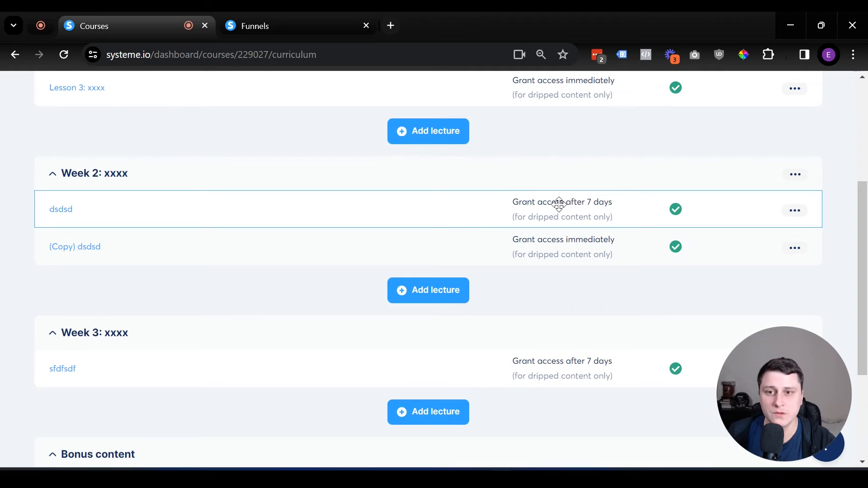
Step: Open the drip access email form for the "dsdsd" lecture in Week 2, examine its fields, and close it without saving
left_click(795, 212)
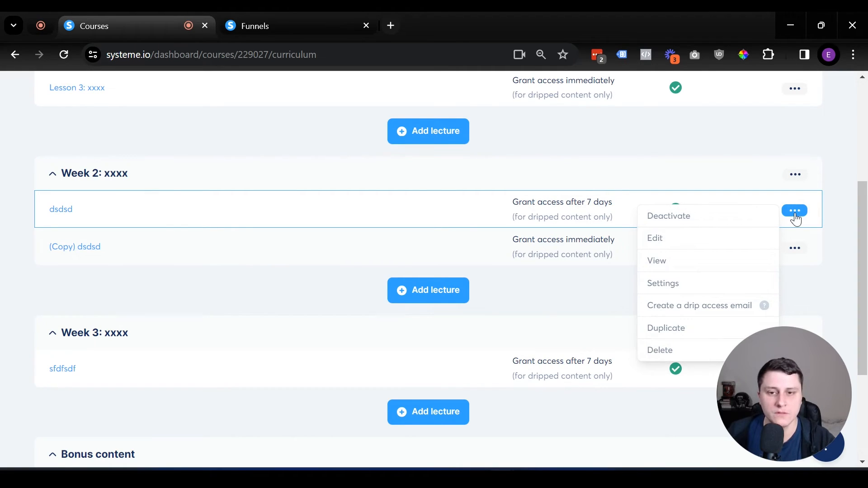
left_click(794, 213)
left_click(791, 215)
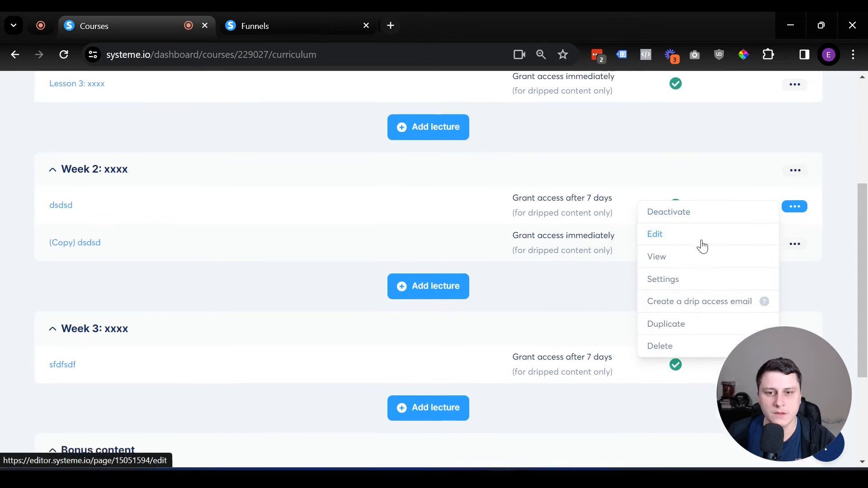
scroll(702, 247, "down", 1)
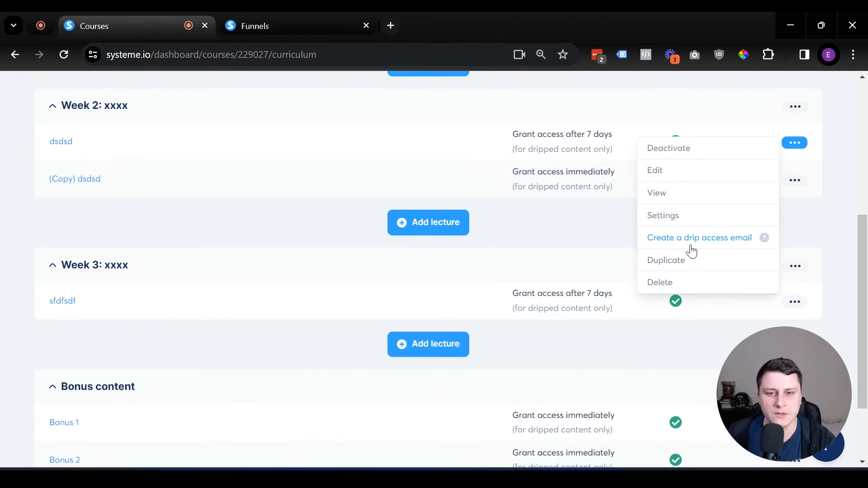
left_click(729, 242)
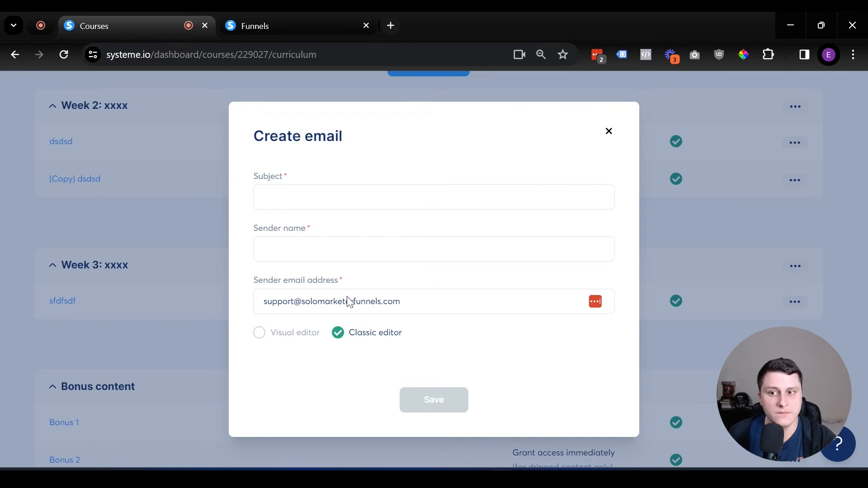
left_click(315, 193)
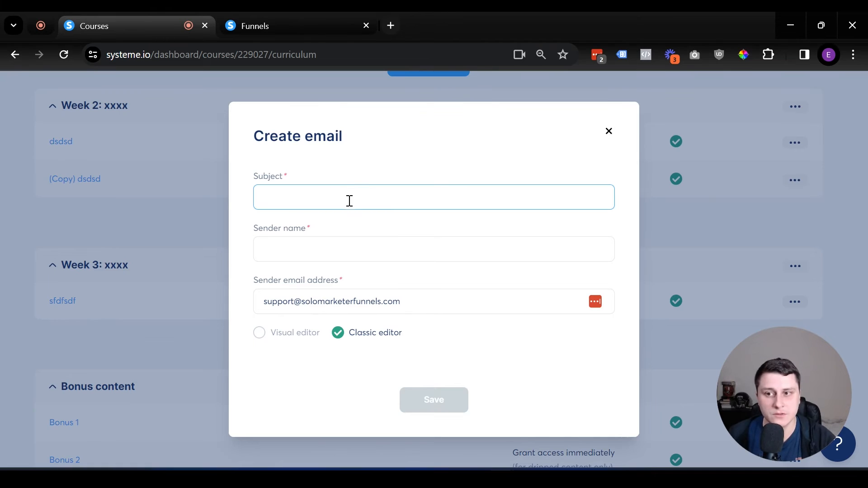
left_click(343, 249)
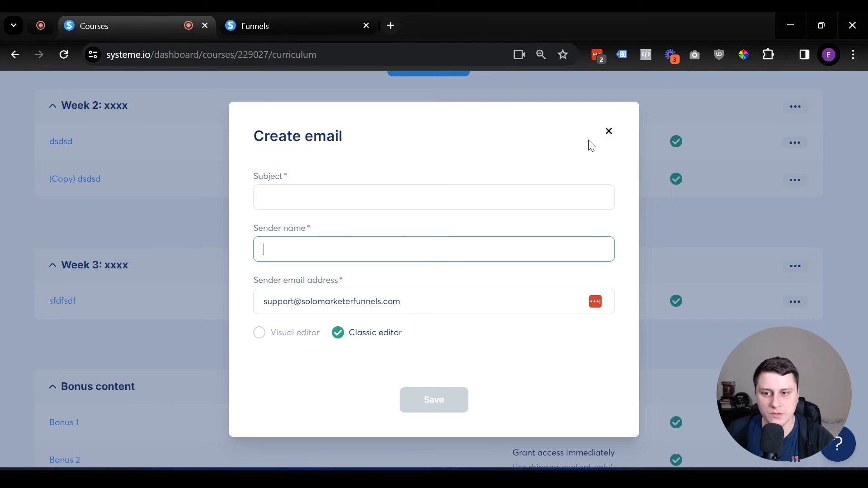
left_click(609, 132)
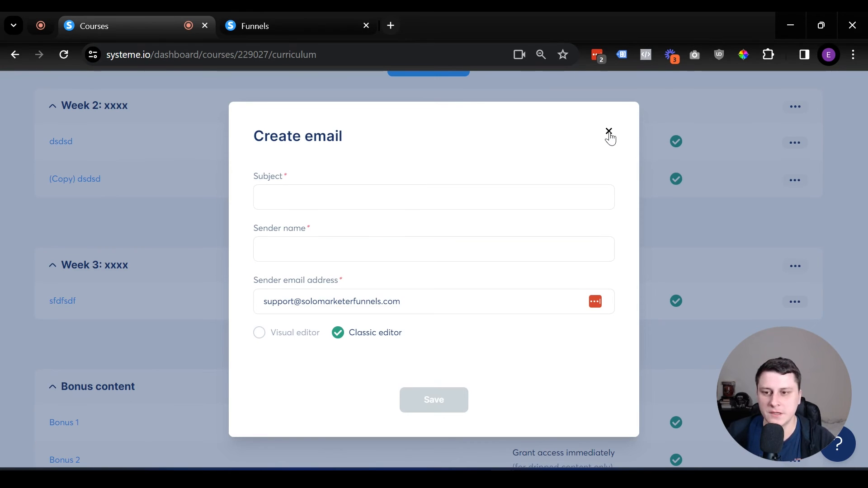
Step: In the "[SMF] Basic sales page" funnel, set the access type of the "How to set up a course" resource to Drip content and save
scroll(633, 262, "up", 2)
scroll(670, 277, "up", 5)
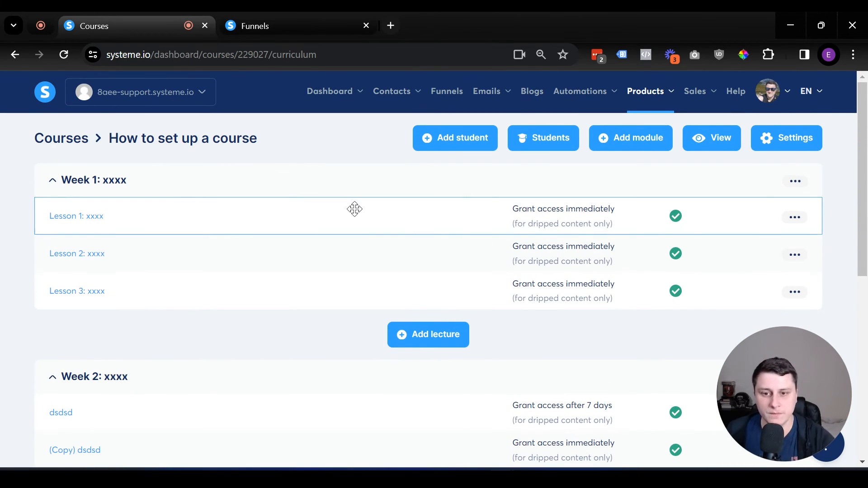
scroll(574, 375, "down", 6)
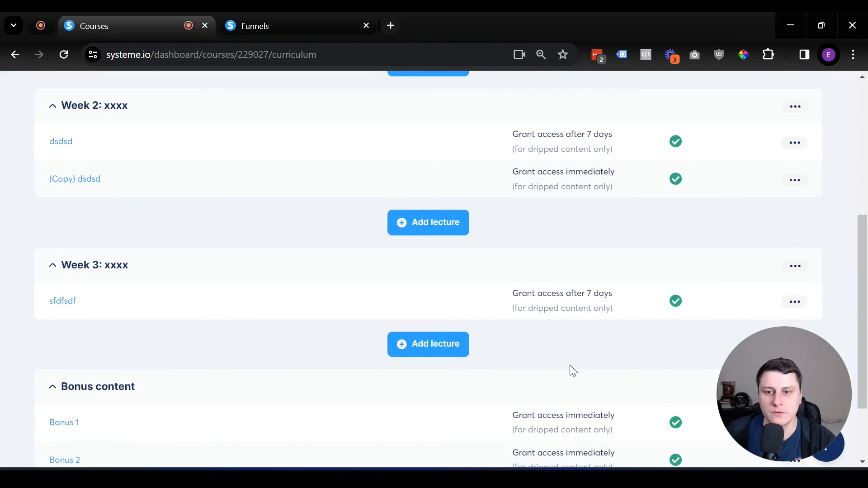
scroll(572, 368, "down", 3)
left_click(290, 18)
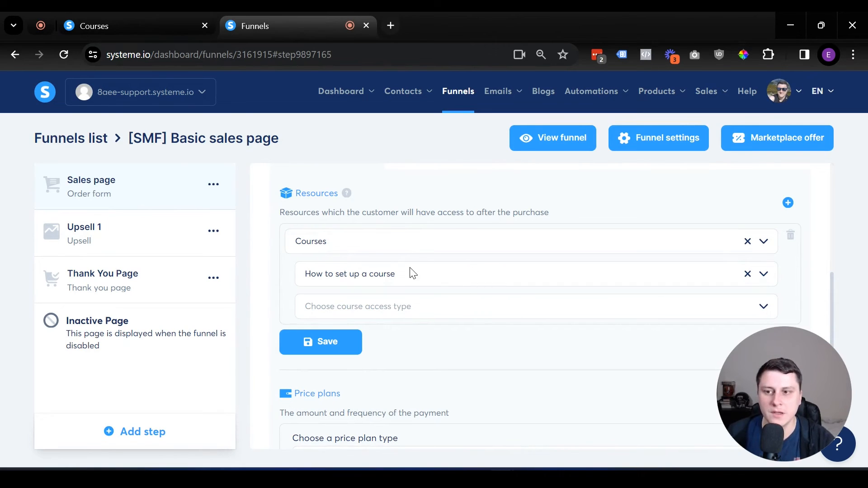
scroll(411, 325, "up", 3)
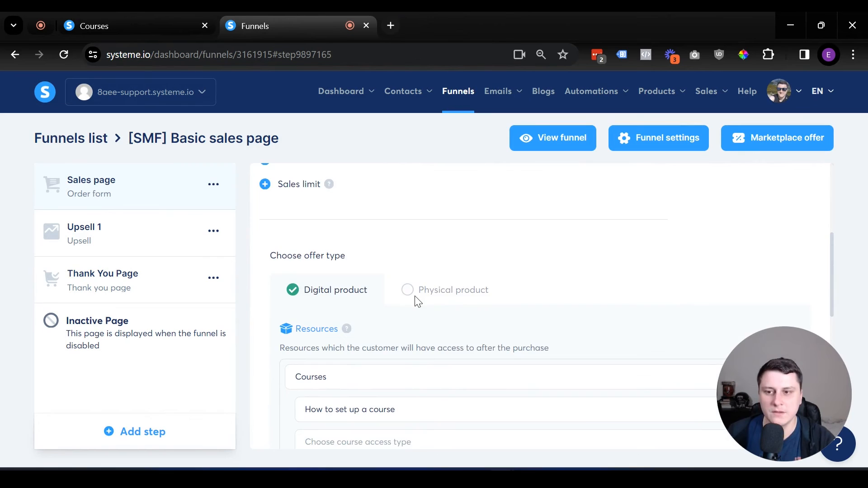
scroll(415, 300, "up", 2)
scroll(417, 247, "down", 4)
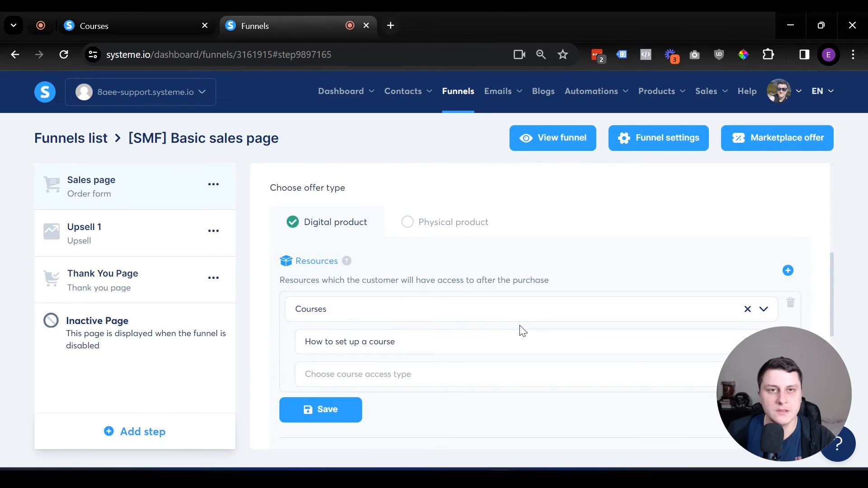
left_click(420, 371)
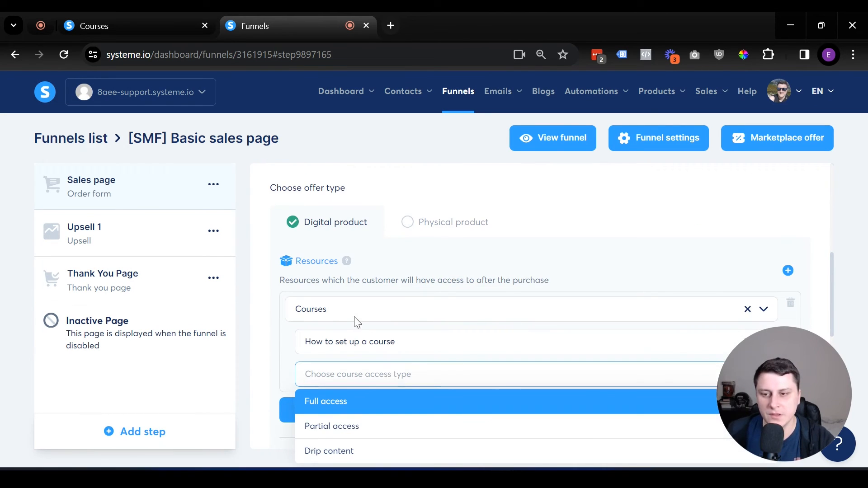
scroll(339, 332, "down", 2)
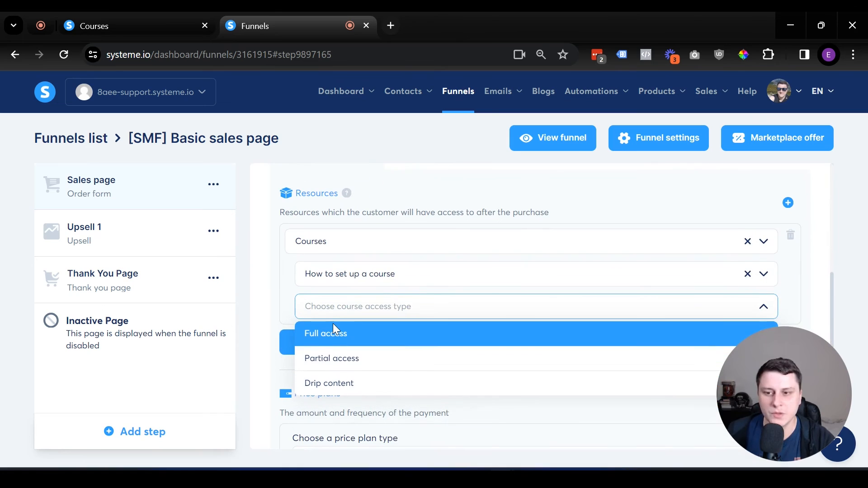
left_click(375, 383)
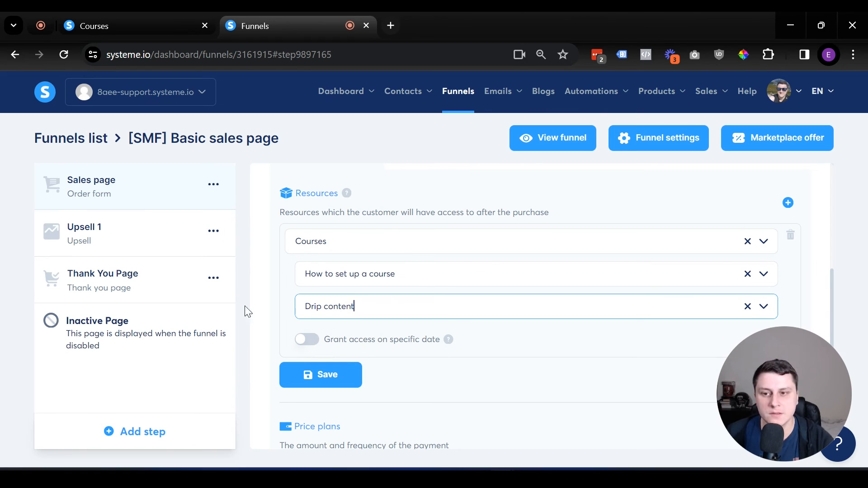
left_click(338, 383)
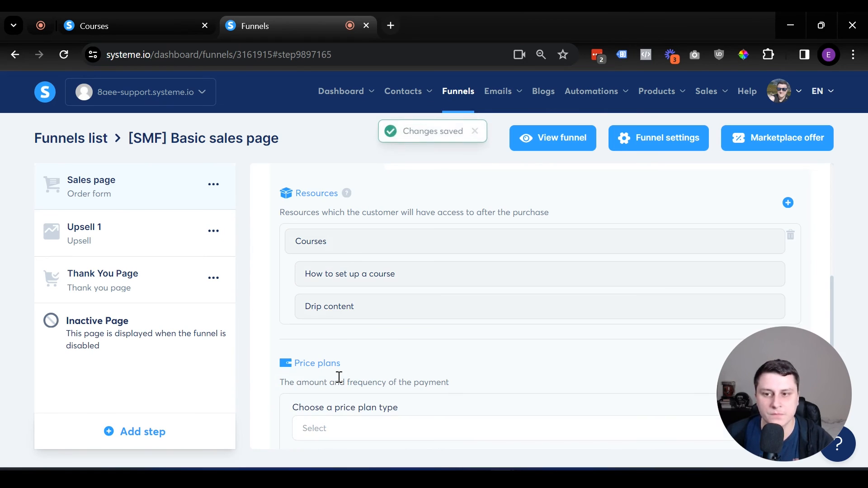
Step: Review the sales page's course resource, the curriculum's access timing, and the funnel's price plan and coupon sections
left_click_drag(308, 312, 424, 333)
left_click(424, 333)
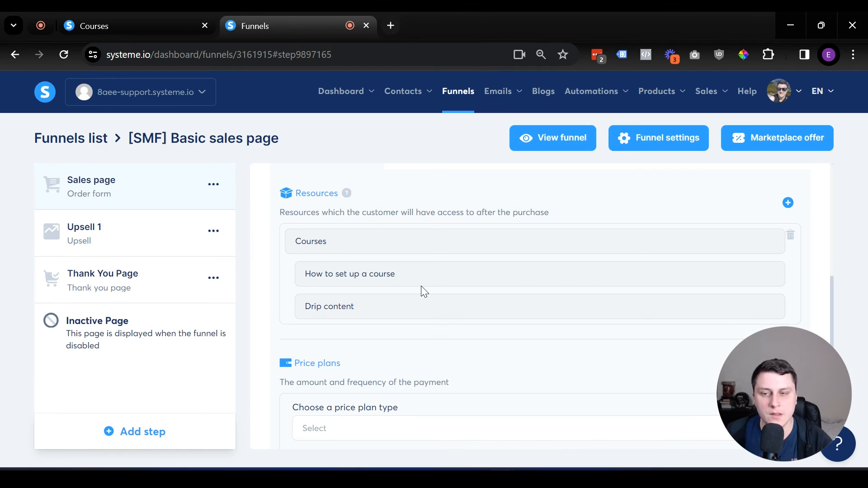
left_click(120, 23)
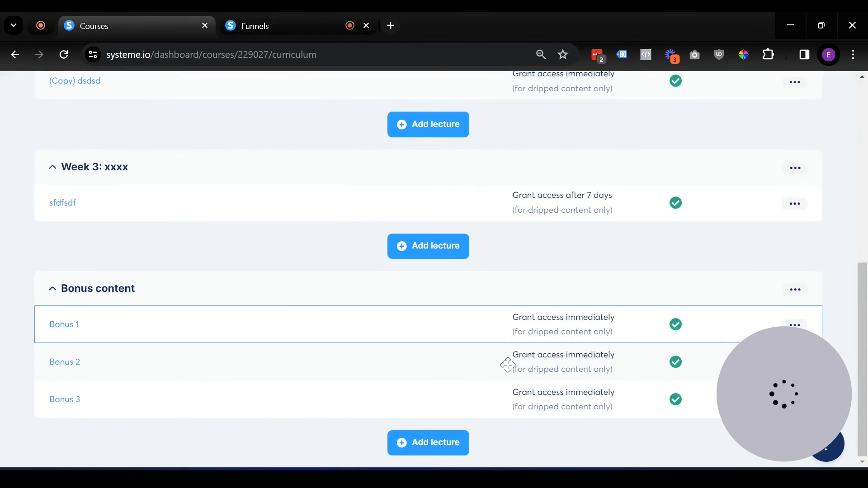
scroll(508, 364, "up", 15)
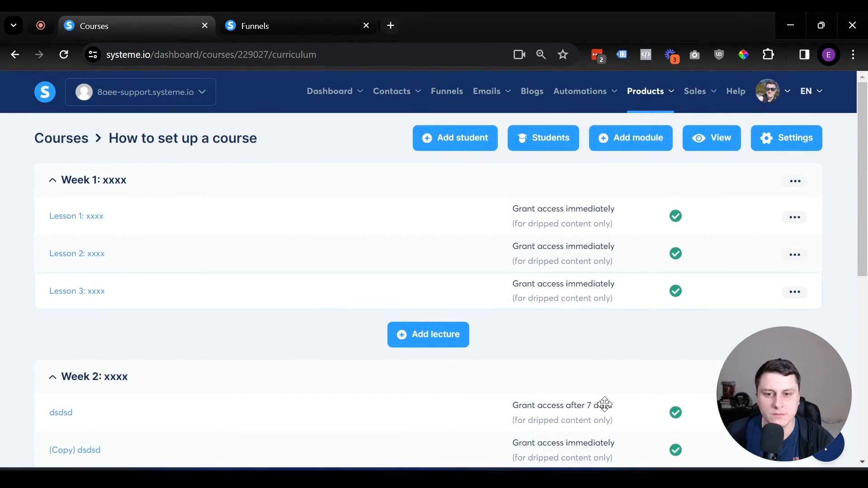
mouse_move(359, 91)
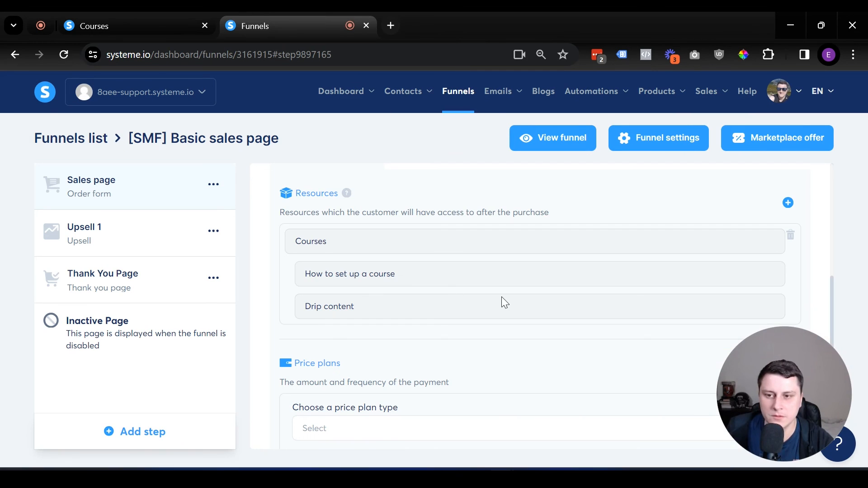
scroll(503, 296, "down", 4)
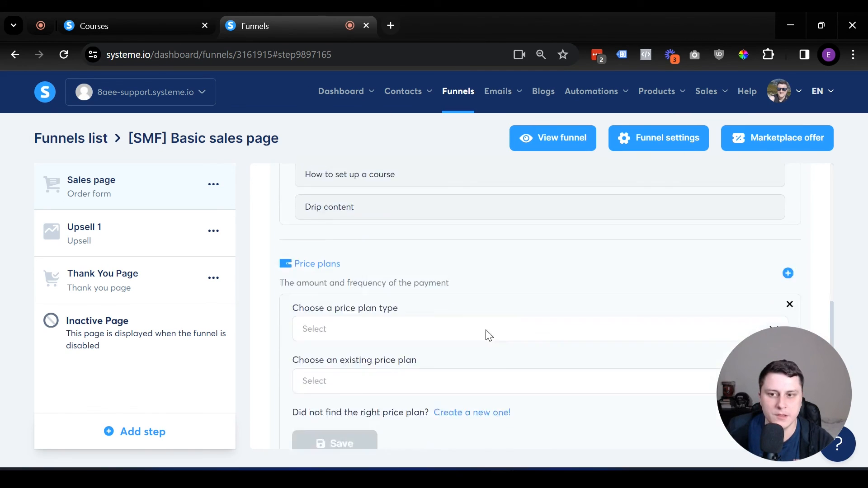
scroll(475, 311, "down", 2)
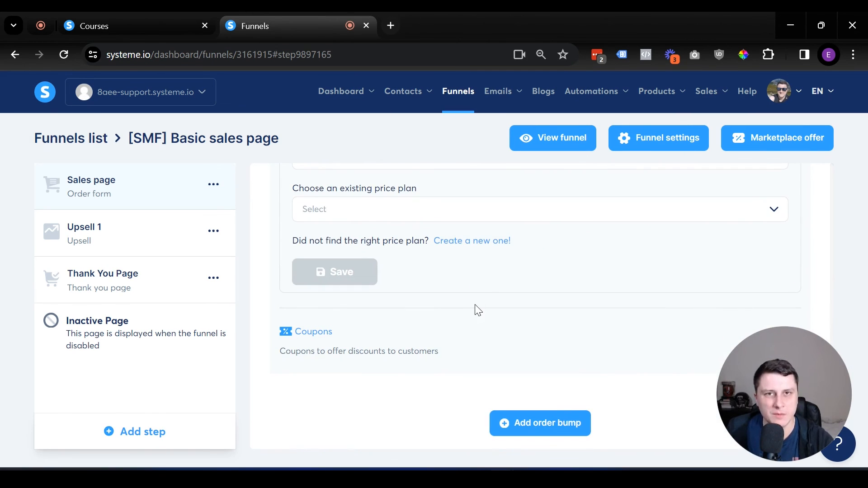